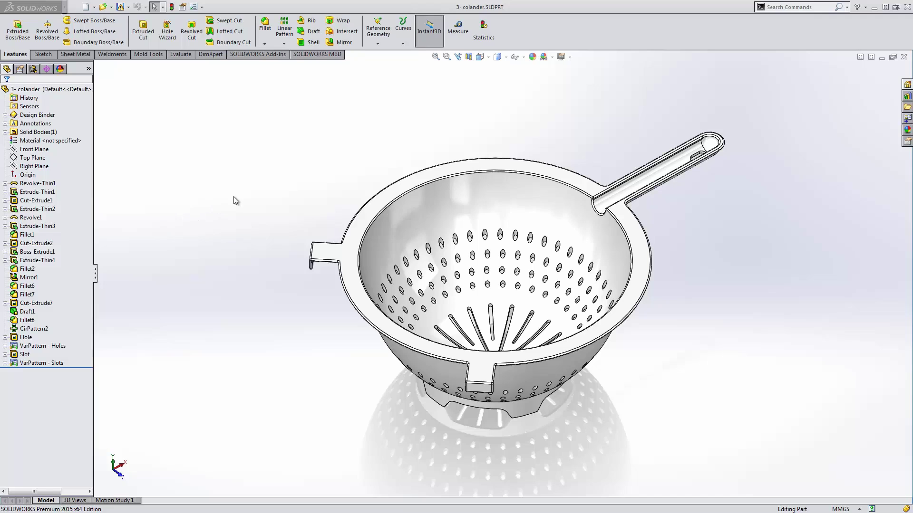
Step: Rotate the colander to a near top-down view of its ring of slots and holes
{"action": "middle_click_drag", "start_coordinate": [240, 202], "coordinate": [258, 269]}
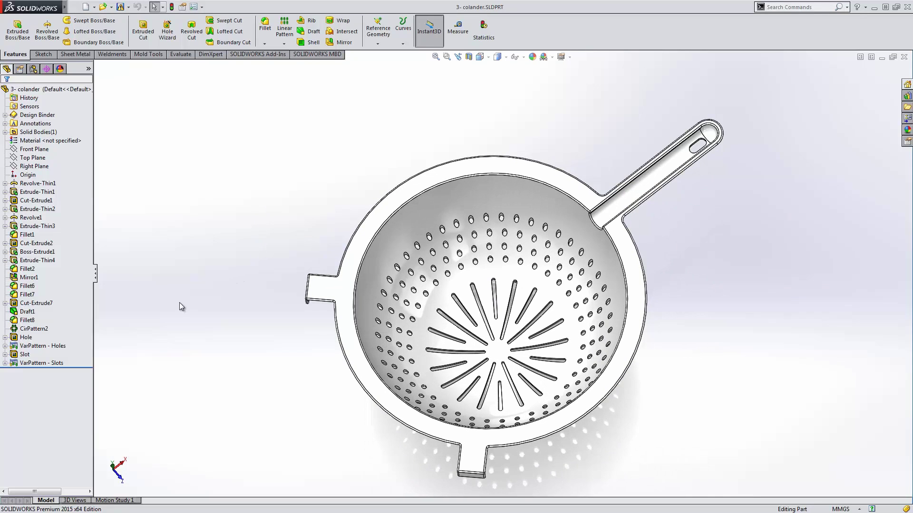
Step: Suppress the VarPattern - Slots feature so only the original slot remains
{"action": "left_click", "coordinate": [47, 363]}
{"action": "left_click", "coordinate": [67, 339]}
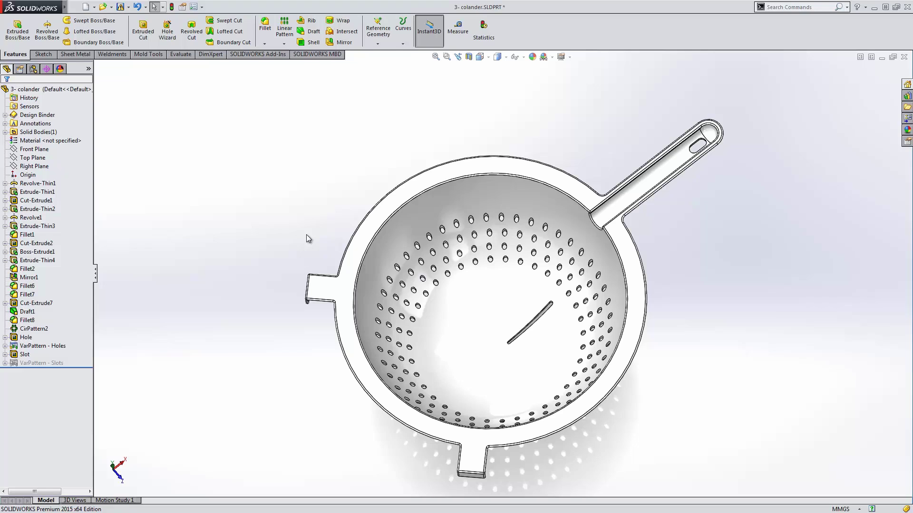
Step: Start a Variable Pattern of the Slot feature
{"action": "left_click", "coordinate": [25, 355]}
{"action": "left_click", "coordinate": [287, 45]}
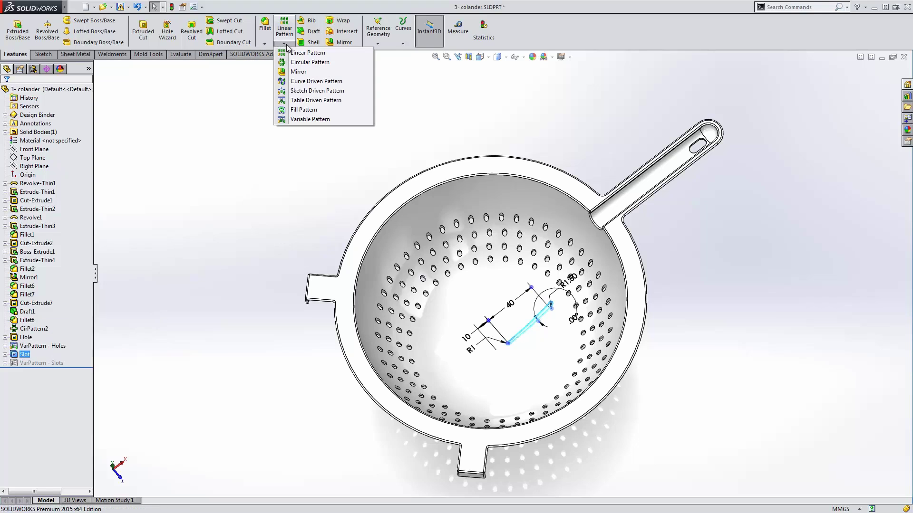
{"action": "left_click", "coordinate": [302, 119]}
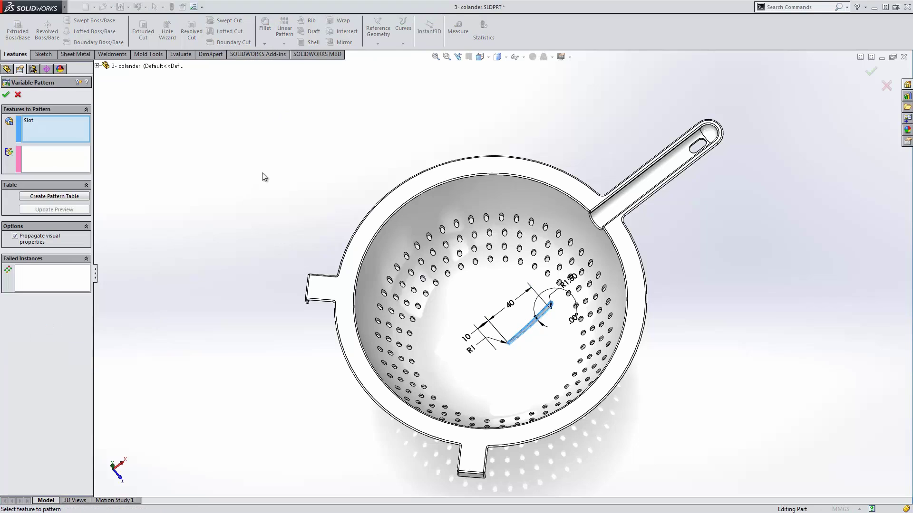
Step: Create a pattern table with one instance and columns for the angle, 10 mm offset and 40 mm length
{"action": "left_click", "coordinate": [64, 197]}
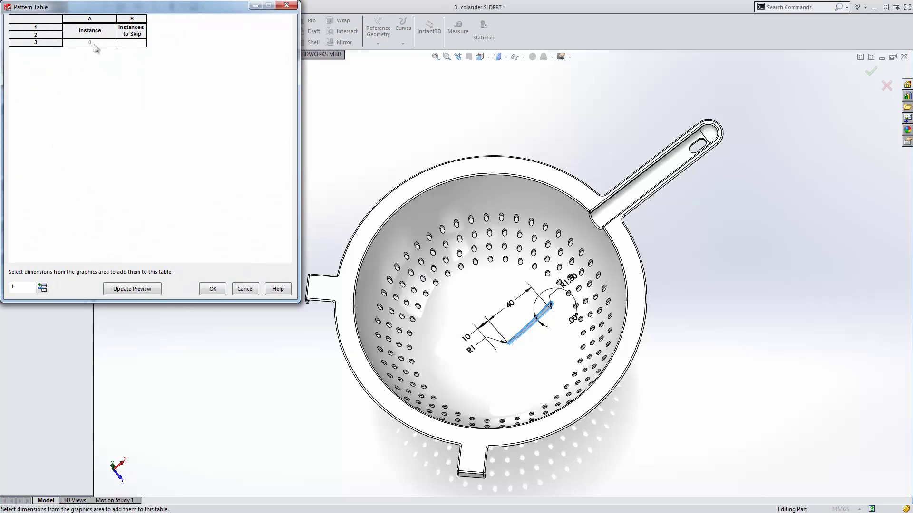
{"action": "left_click", "coordinate": [42, 288]}
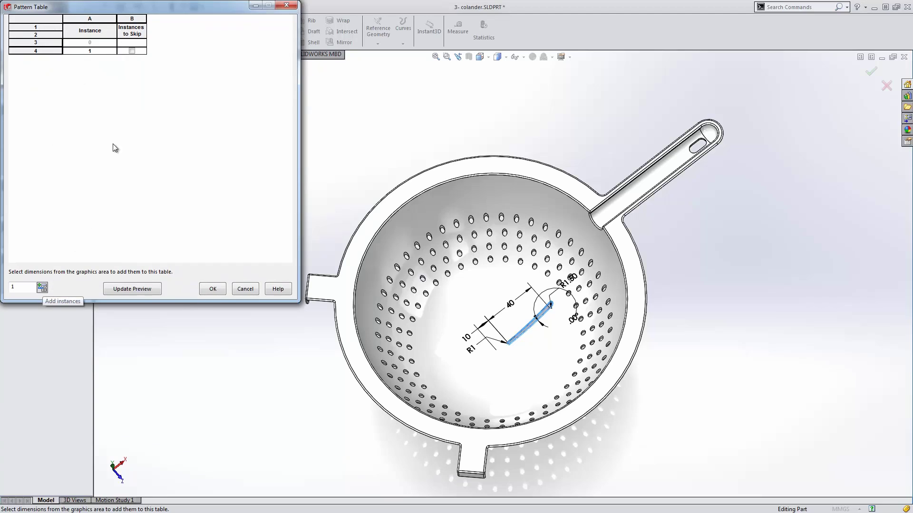
{"action": "left_click", "coordinate": [572, 322]}
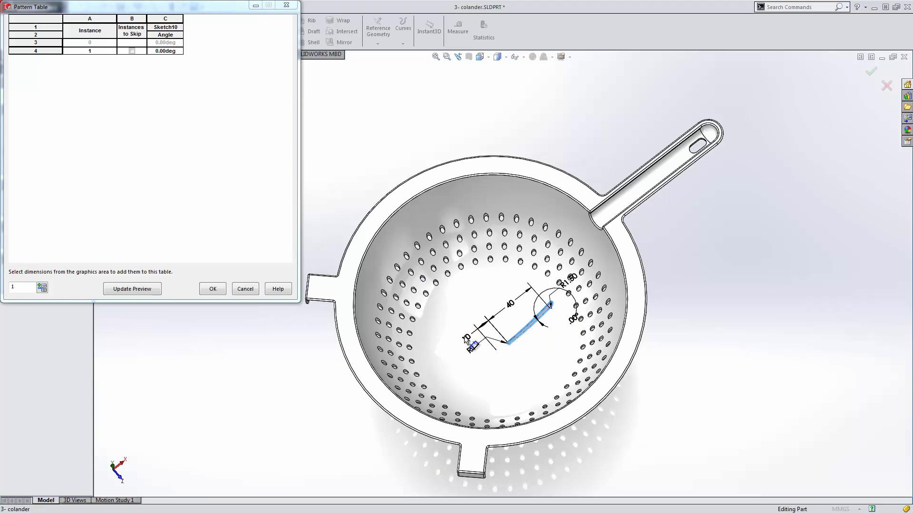
{"action": "left_click", "coordinate": [485, 328]}
{"action": "left_click", "coordinate": [511, 308]}
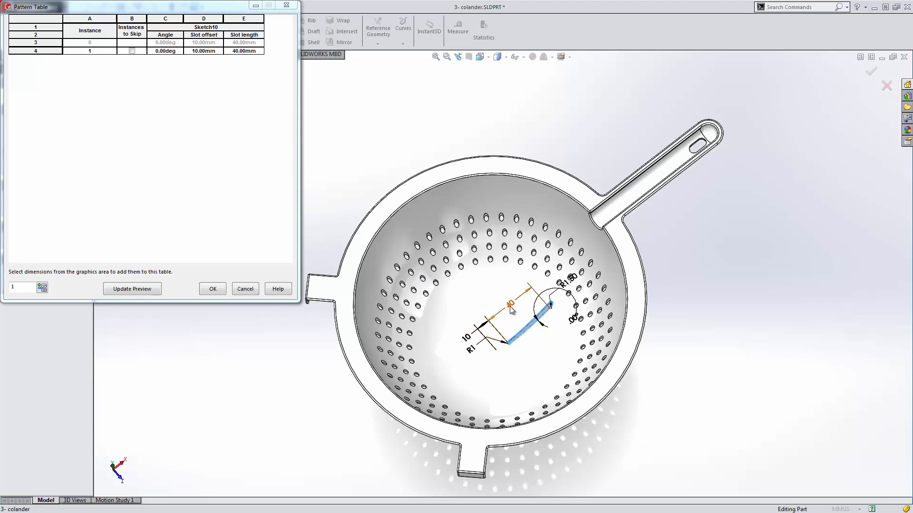
Step: Enter 18° angle, 25 mm offset and 25 mm length for instance 1, then preview it
{"action": "left_click", "coordinate": [171, 51]}
{"action": "left_click", "coordinate": [171, 51]}
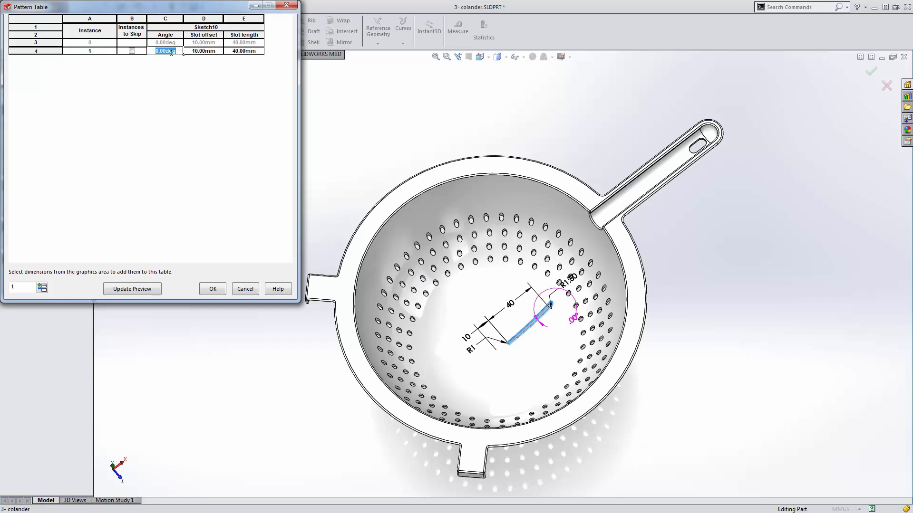
{"action": "type", "text": "18"}
{"action": "key", "text": "Tab"}
{"action": "type", "text": "25"}
{"action": "key", "text": "Tab"}
{"action": "type", "text": "25"}
{"action": "key", "text": "Return"}
{"action": "left_click", "coordinate": [140, 289]}
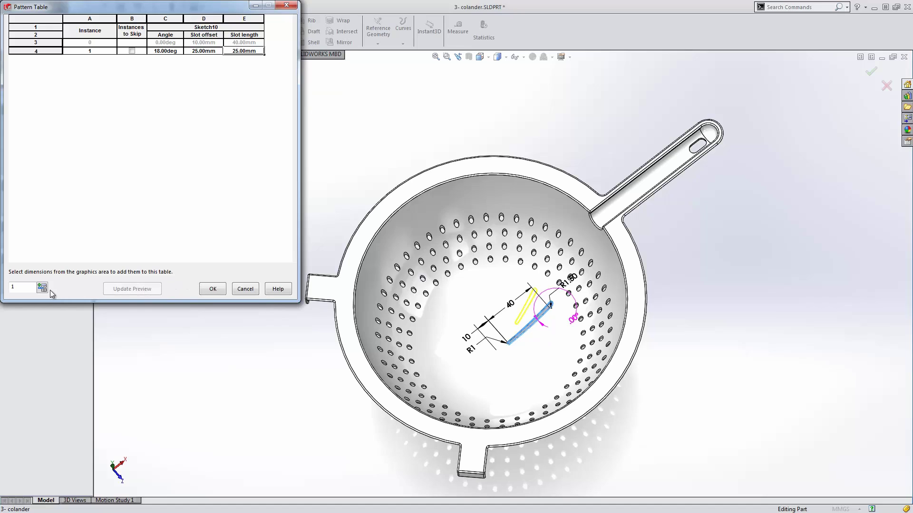
Step: Add 18 instances and autofill the Angle column in 18° steps up to 342°
{"action": "left_click", "coordinate": [27, 288]}
{"action": "type", "text": "8"}
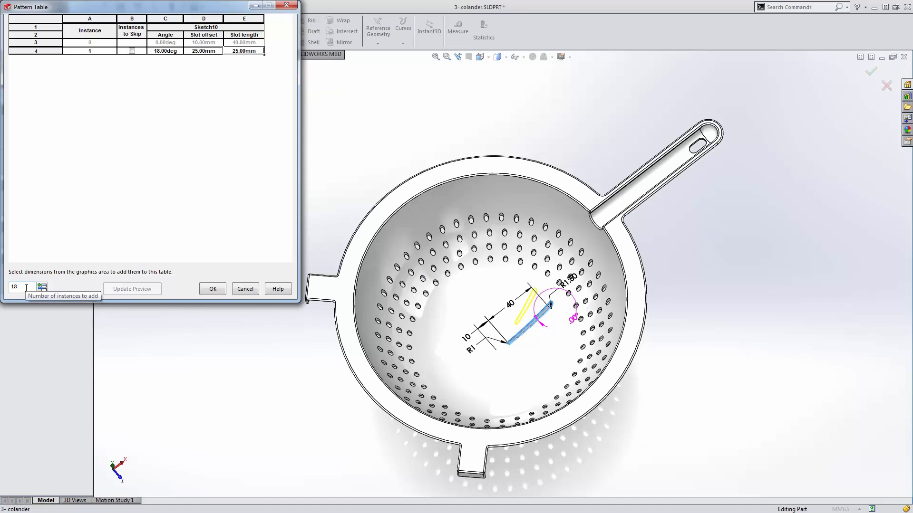
{"action": "left_click", "coordinate": [42, 287]}
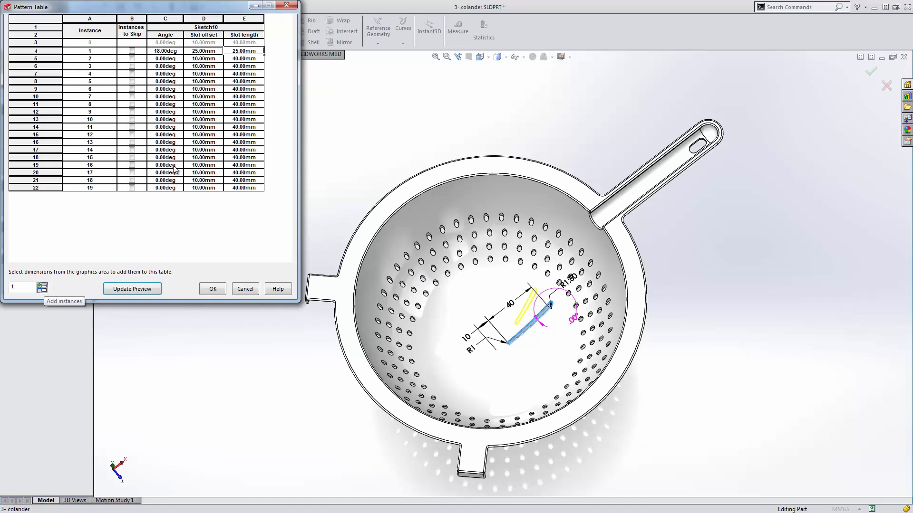
{"action": "left_click_drag", "start_coordinate": [175, 43], "coordinate": [182, 53]}
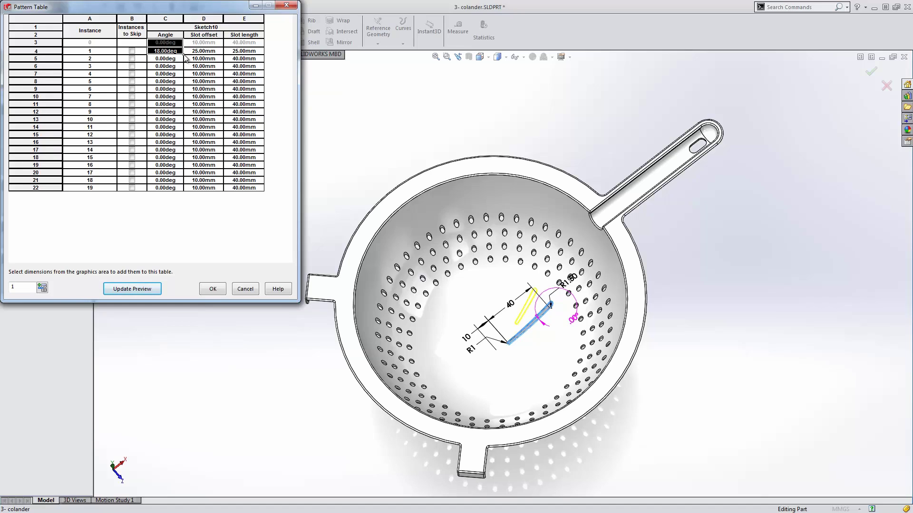
{"action": "left_click_drag", "start_coordinate": [184, 53], "coordinate": [173, 191]}
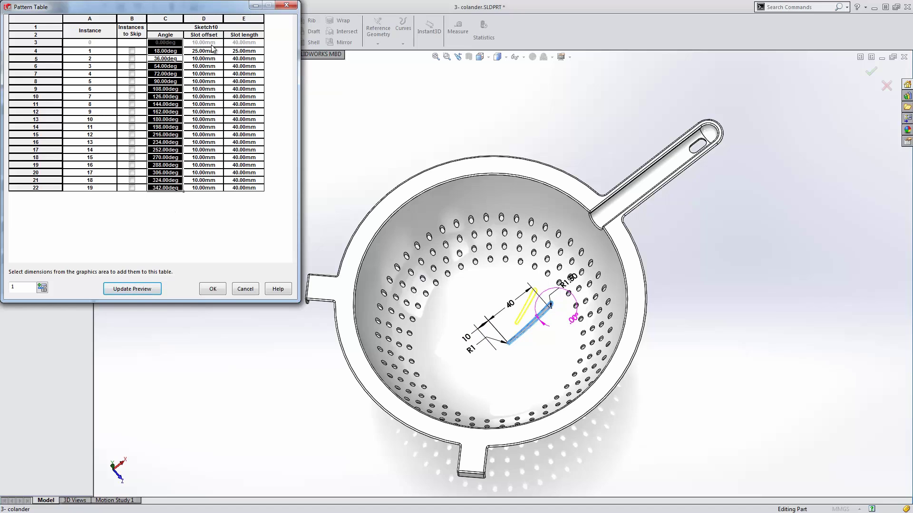
Step: Copy the 25 mm offset and length pair into instances 3, 5, 7 and every other row through 19
{"action": "left_click_drag", "start_coordinate": [212, 43], "coordinate": [234, 52]}
{"action": "left_click", "coordinate": [235, 52]}
{"action": "left_click_drag", "start_coordinate": [217, 62], "coordinate": [211, 74]}
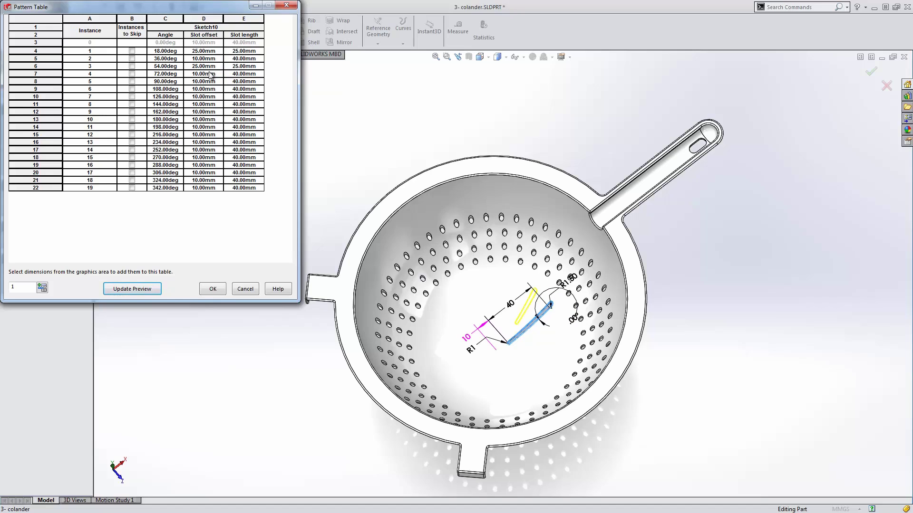
{"action": "right_click", "coordinate": [205, 82]}
{"action": "left_click", "coordinate": [223, 89]}
{"action": "right_click", "coordinate": [207, 97]}
{"action": "left_click", "coordinate": [222, 105]}
{"action": "right_click", "coordinate": [209, 113]}
{"action": "left_click", "coordinate": [218, 122]}
{"action": "right_click", "coordinate": [209, 127]}
{"action": "left_click", "coordinate": [214, 136]}
{"action": "right_click", "coordinate": [208, 142]}
{"action": "left_click", "coordinate": [215, 152]}
{"action": "right_click", "coordinate": [208, 157]}
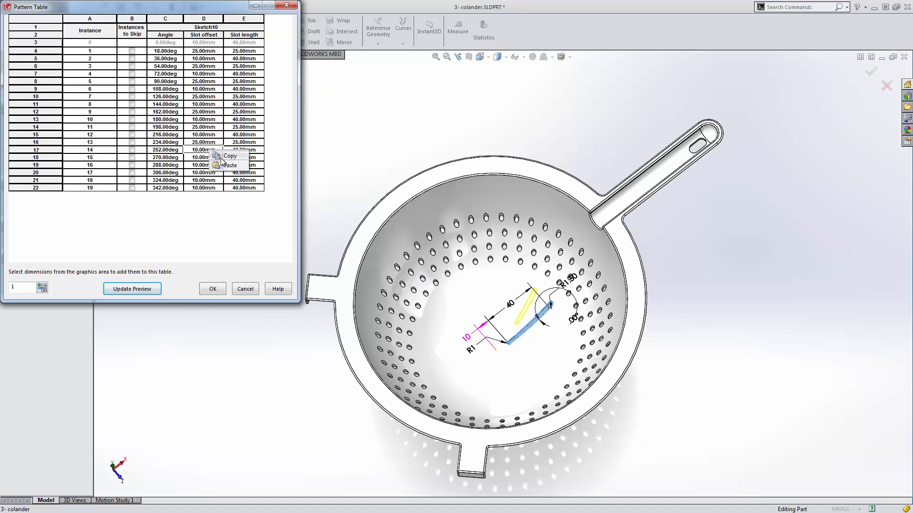
{"action": "left_click", "coordinate": [215, 166]}
{"action": "right_click", "coordinate": [209, 166]}
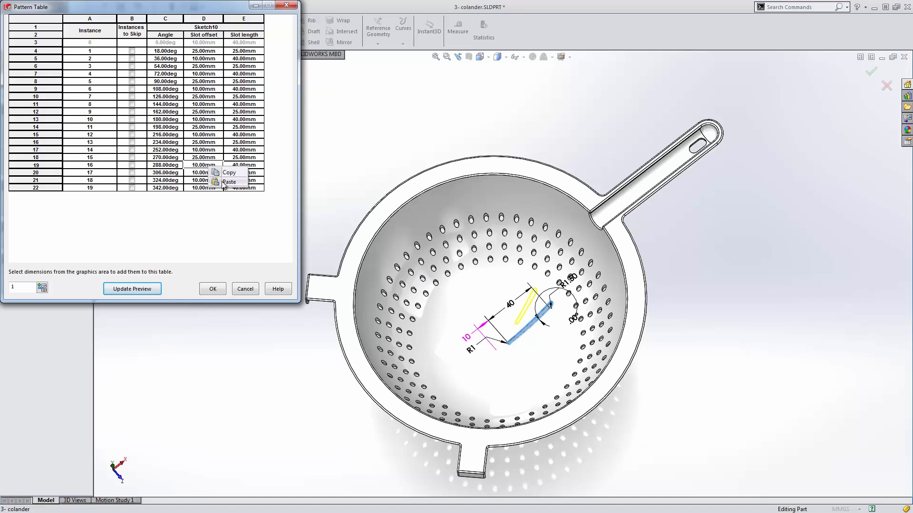
{"action": "left_click", "coordinate": [222, 182]}
{"action": "right_click", "coordinate": [209, 180]}
{"action": "left_click", "coordinate": [227, 195]}
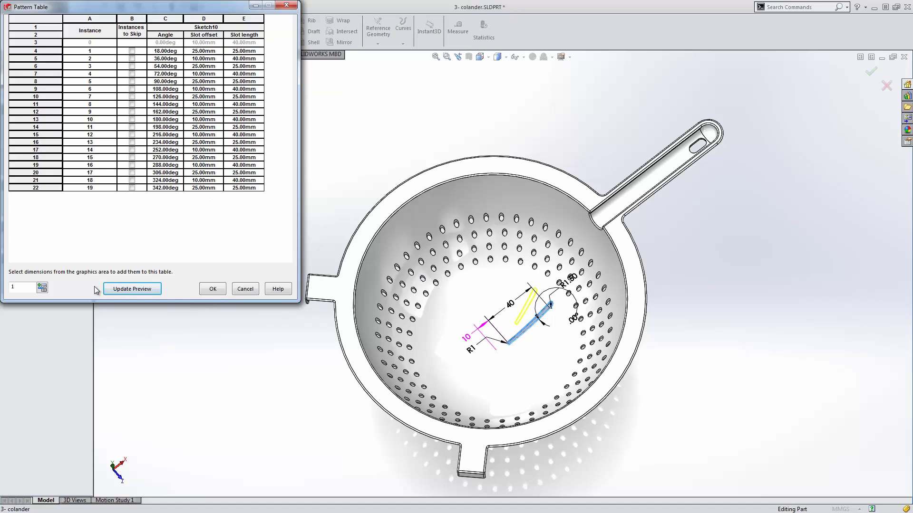
Step: Update the preview of the alternating slot ring and OK the pattern table
{"action": "left_click", "coordinate": [124, 288]}
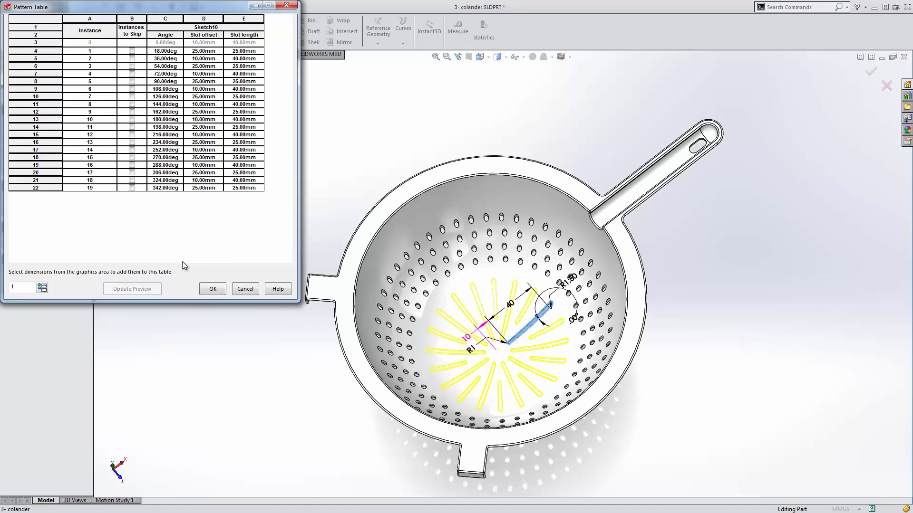
{"action": "left_click", "coordinate": [212, 289]}
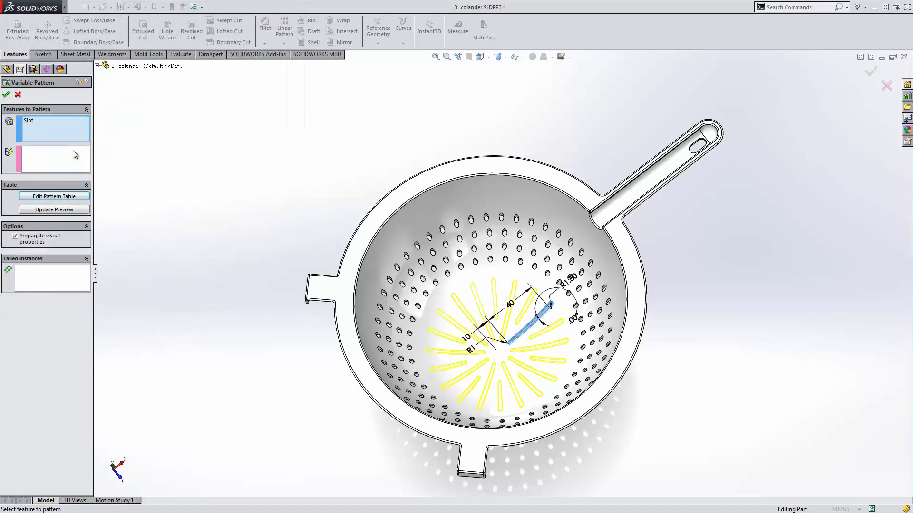
Step: Accept VarPattern1 and zoom in on the colander's inner surface
{"action": "left_click", "coordinate": [6, 95]}
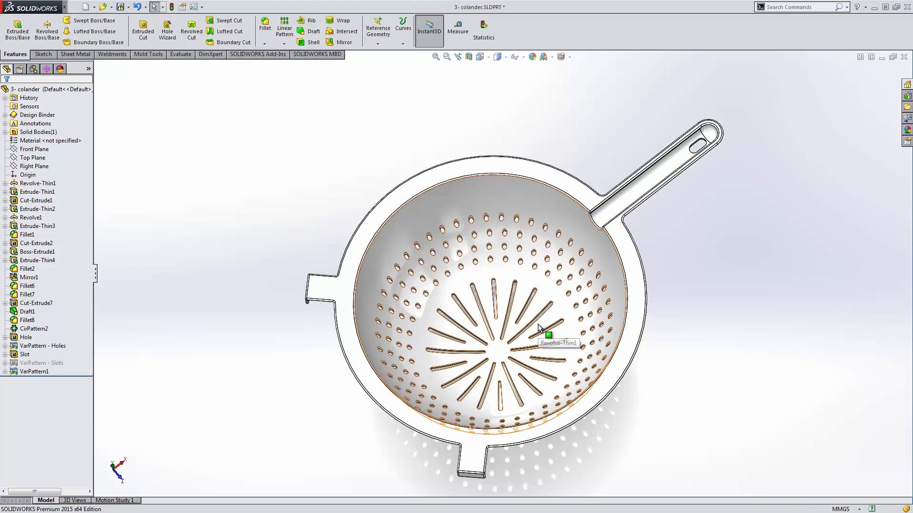
{"action": "left_click", "coordinate": [525, 310]}
{"action": "middle_click_drag", "start_coordinate": [525, 310], "coordinate": [540, 323]}
{"action": "scroll", "coordinate": [529, 308], "scroll_direction": "up", "scroll_amount": 5}
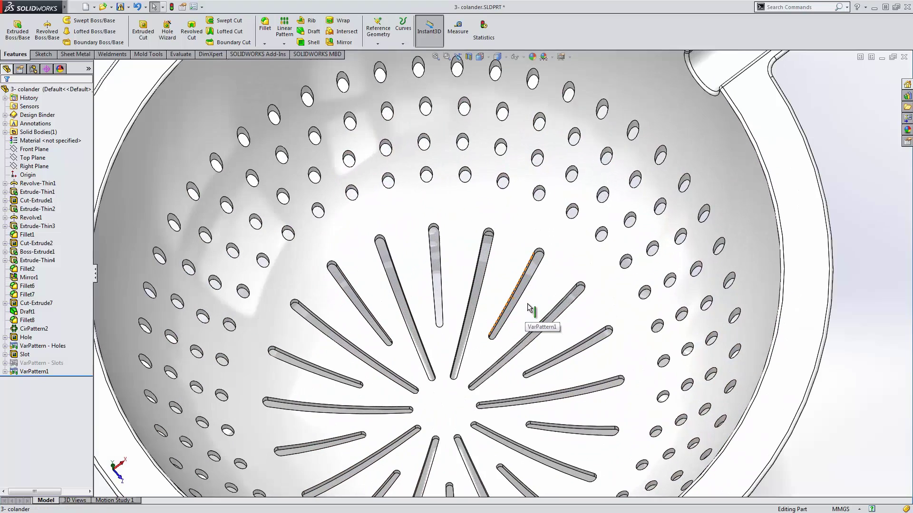
{"action": "scroll", "coordinate": [536, 257], "scroll_direction": "up", "scroll_amount": 3}
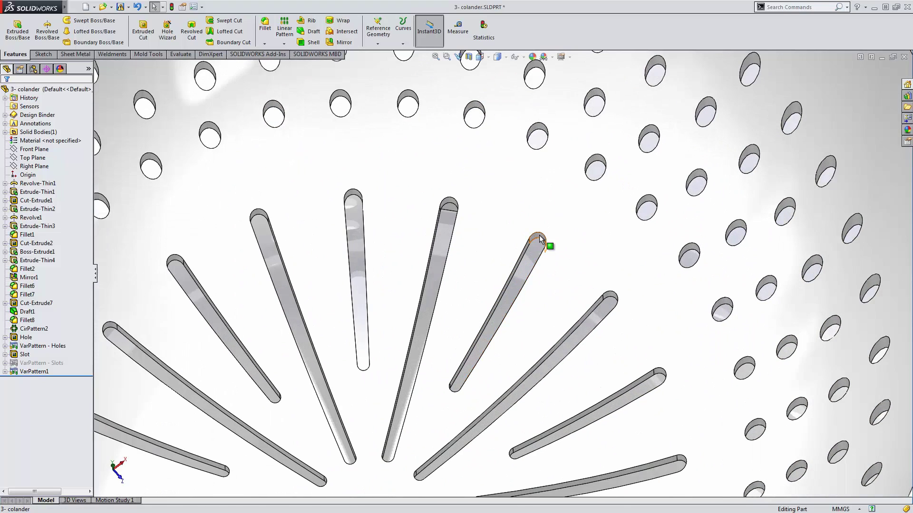
Step: Drag one patterned slot's rounded end inward to shorten it to 19.59 mm
{"action": "left_click", "coordinate": [540, 239]}
{"action": "left_click_drag", "start_coordinate": [507, 337], "coordinate": [540, 280]}
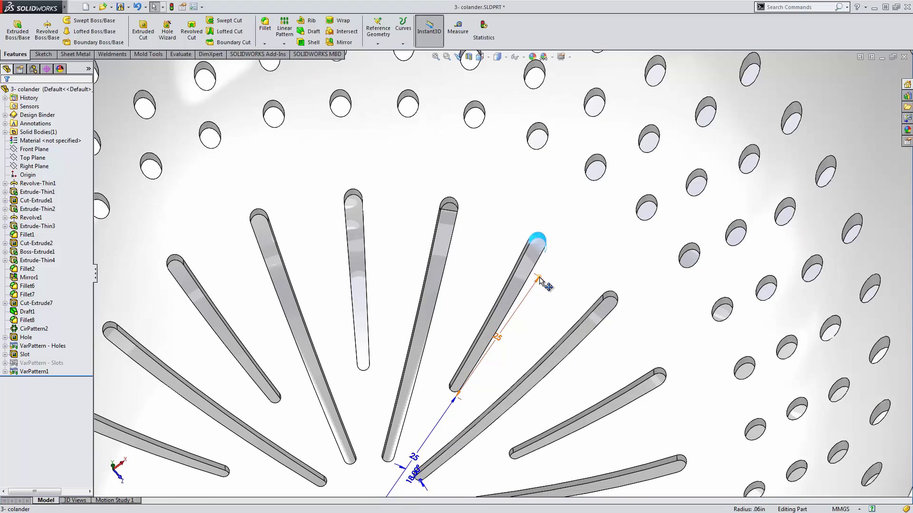
{"action": "left_click_drag", "start_coordinate": [539, 280], "coordinate": [523, 304]}
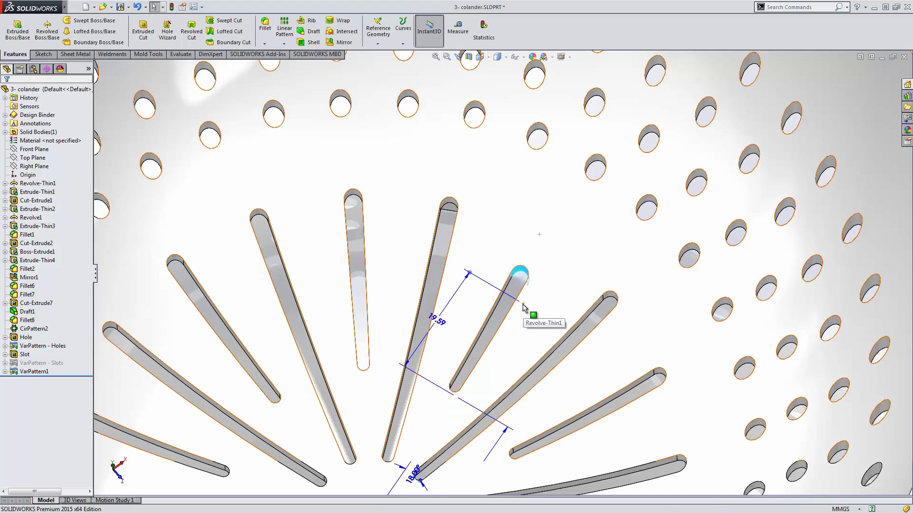
{"action": "key", "text": "Escape"}
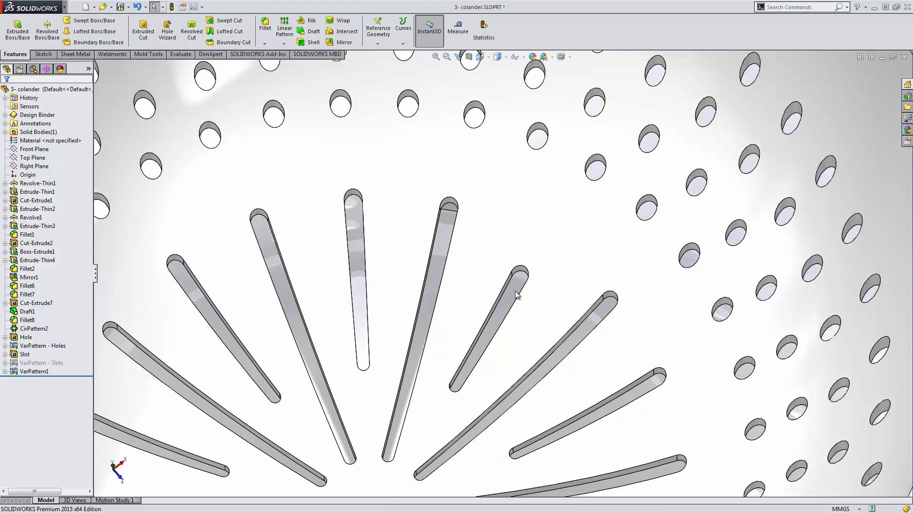
{"action": "scroll", "coordinate": [512, 289], "scroll_direction": "up", "scroll_amount": 2}
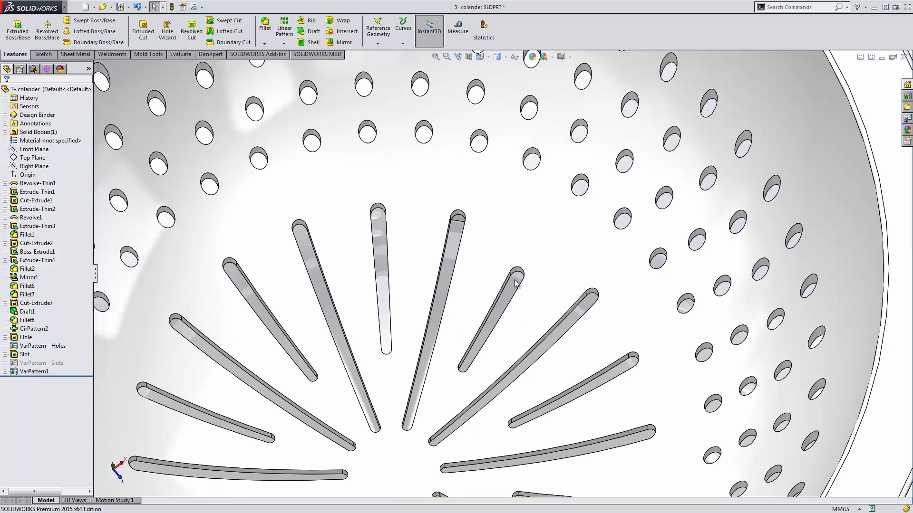
Step: Expand VarPattern1 and suppress the VarInstance1 slot
{"action": "left_click", "coordinate": [5, 372]}
{"action": "left_click", "coordinate": [43, 347]}
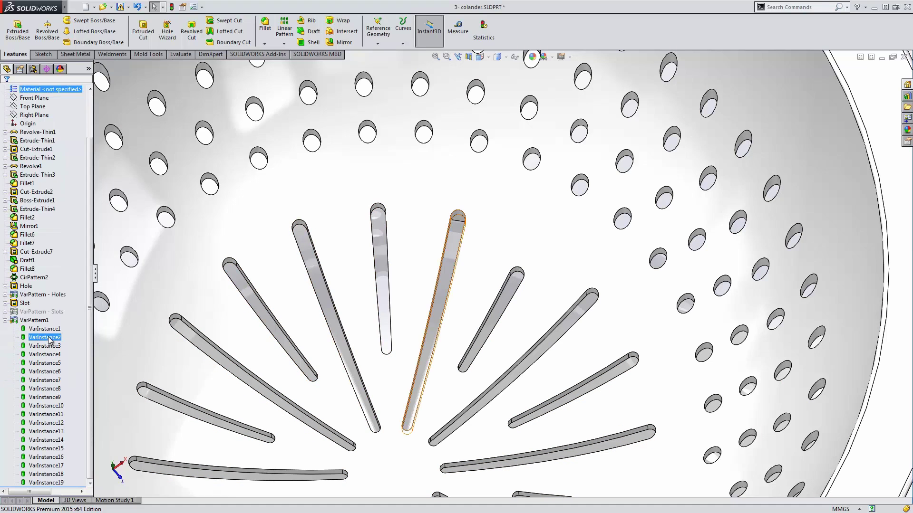
{"action": "left_click", "coordinate": [50, 329]}
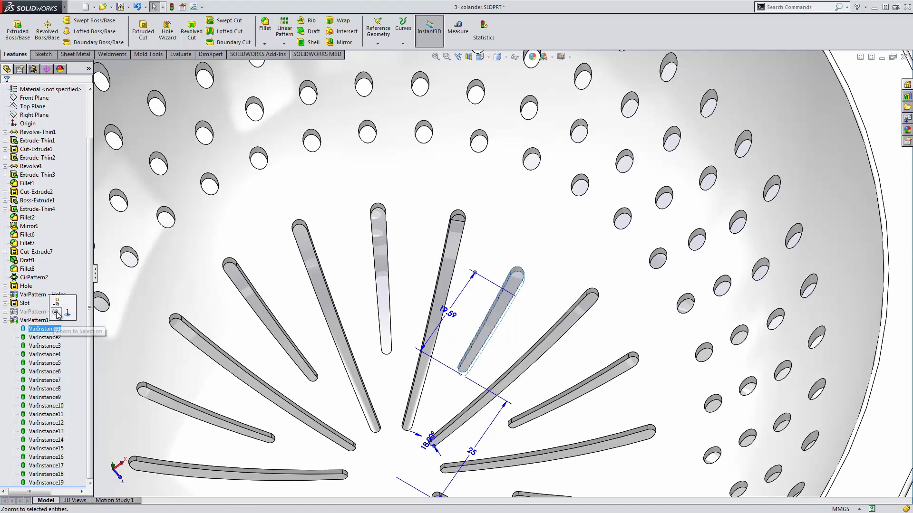
{"action": "left_click", "coordinate": [56, 302]}
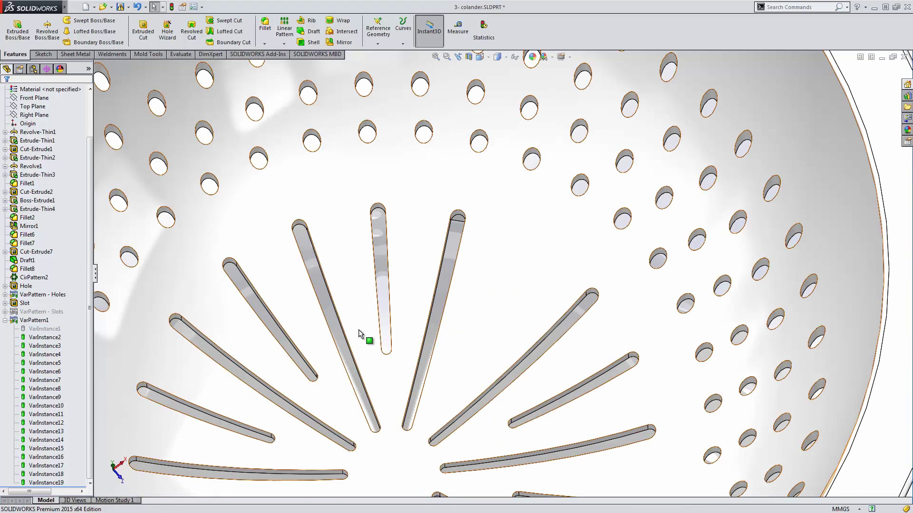
{"action": "left_click", "coordinate": [58, 329]}
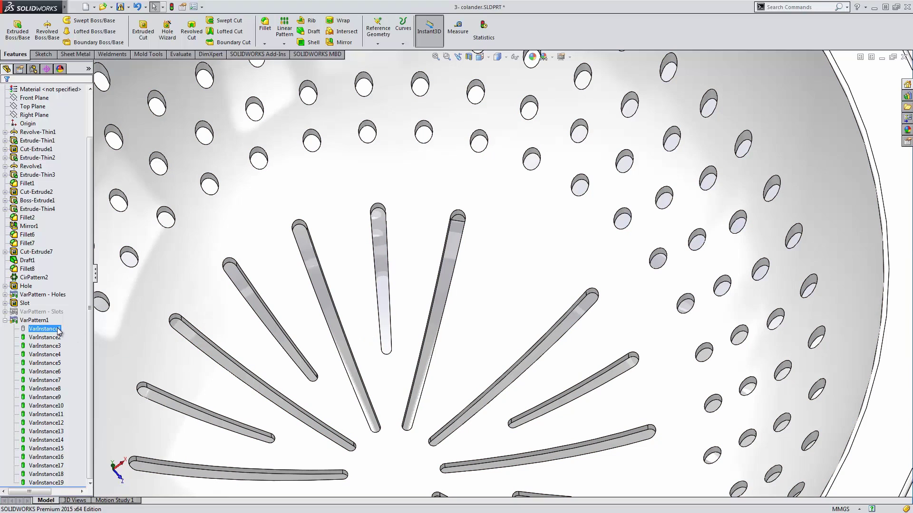
Step: Delete the VarInstance2 slot from the pattern
{"action": "left_click", "coordinate": [50, 337]}
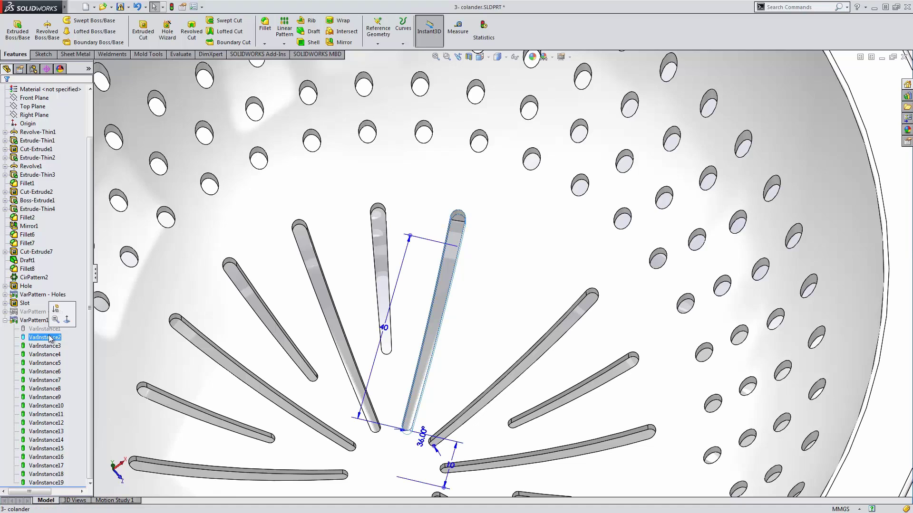
{"action": "key", "text": "ctrl+b"}
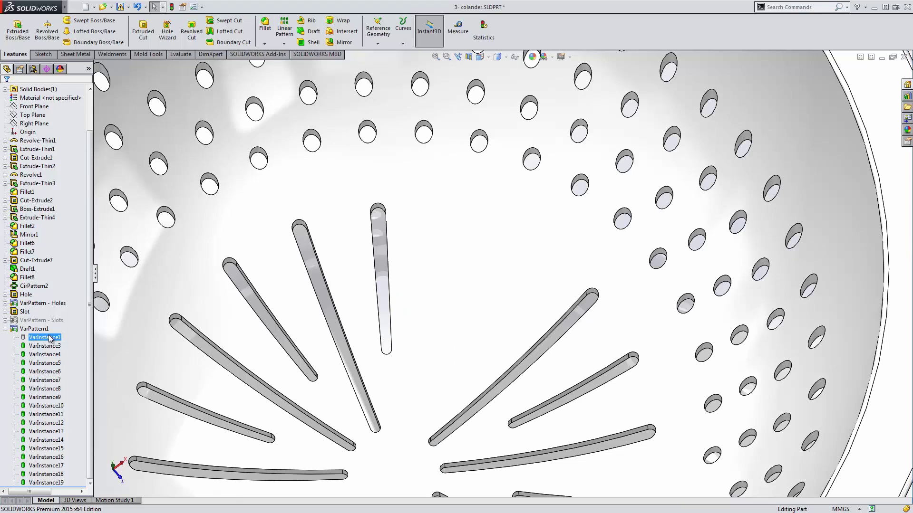
{"action": "scroll", "coordinate": [50, 339], "scroll_direction": "up", "scroll_amount": 1}
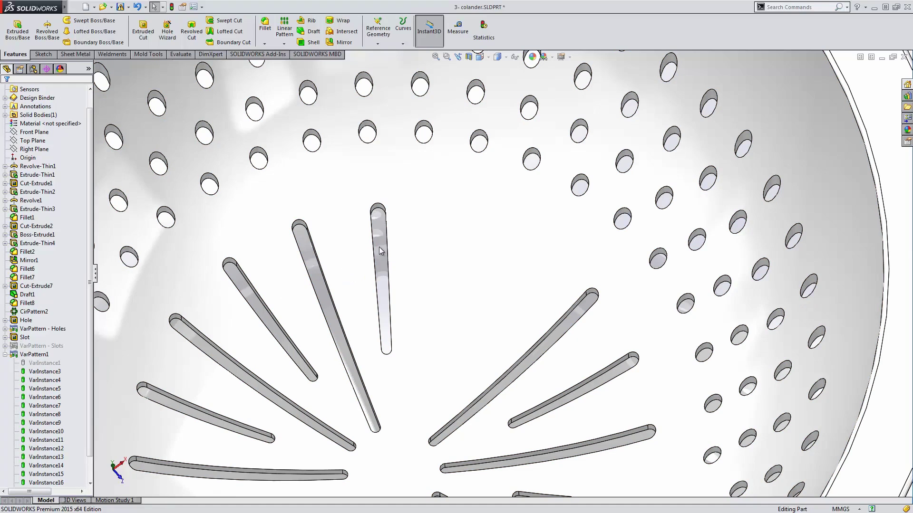
Step: Review the VarPattern - Holes table: four rings, 63–84 mm pitch circles, 36–48 holes
{"action": "key", "text": "ctrl+5"}
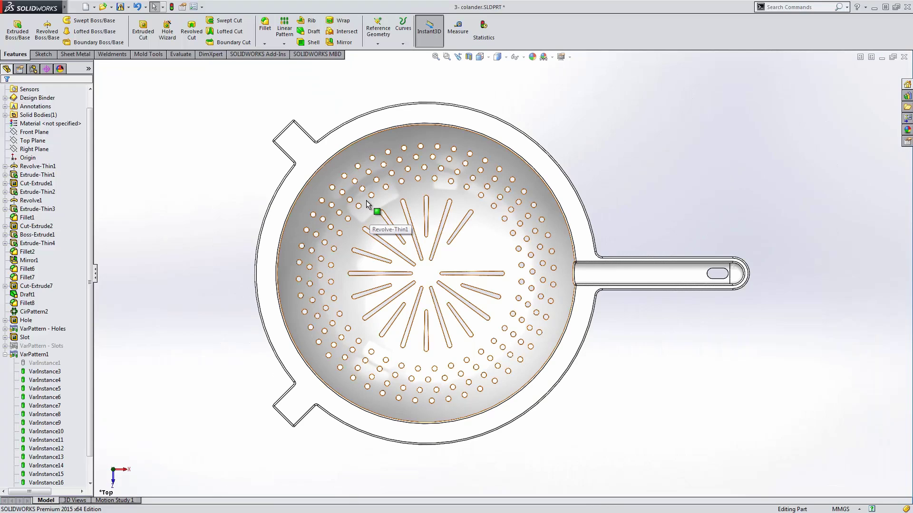
{"action": "left_click", "coordinate": [33, 320]}
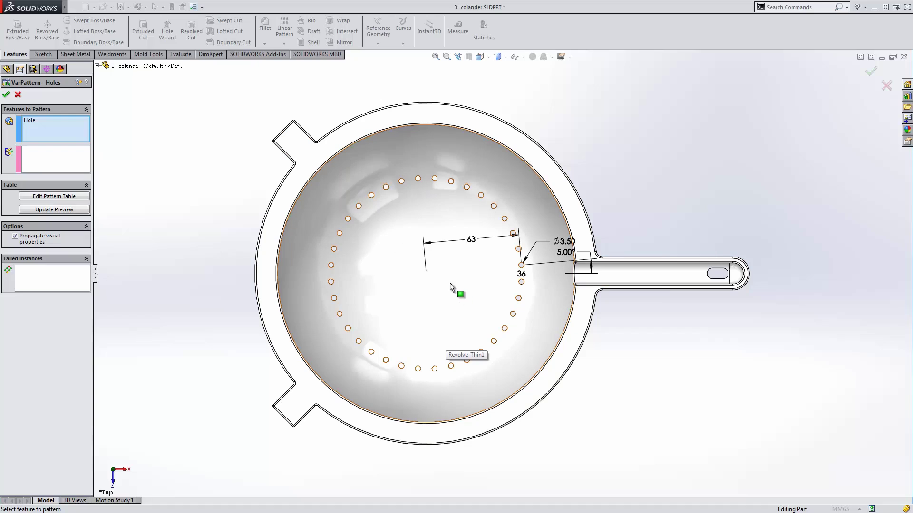
{"action": "left_click", "coordinate": [55, 200]}
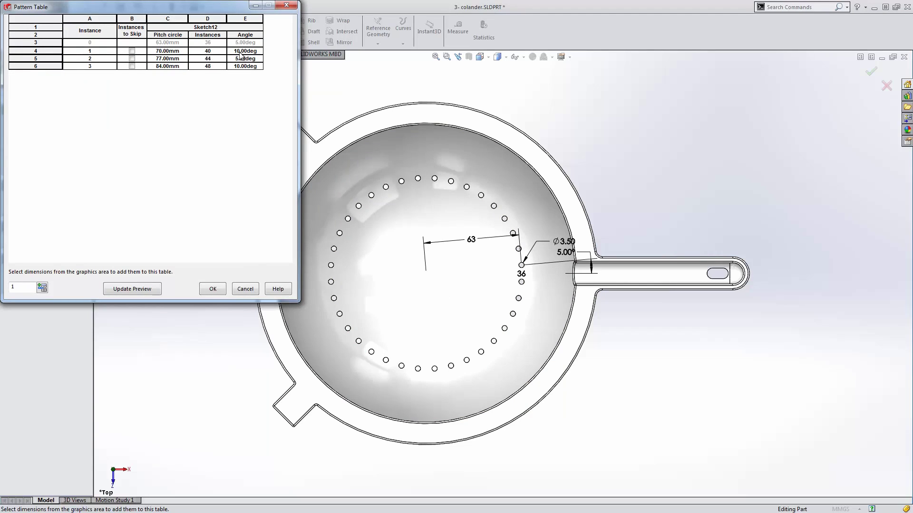
{"action": "left_click", "coordinate": [223, 285]}
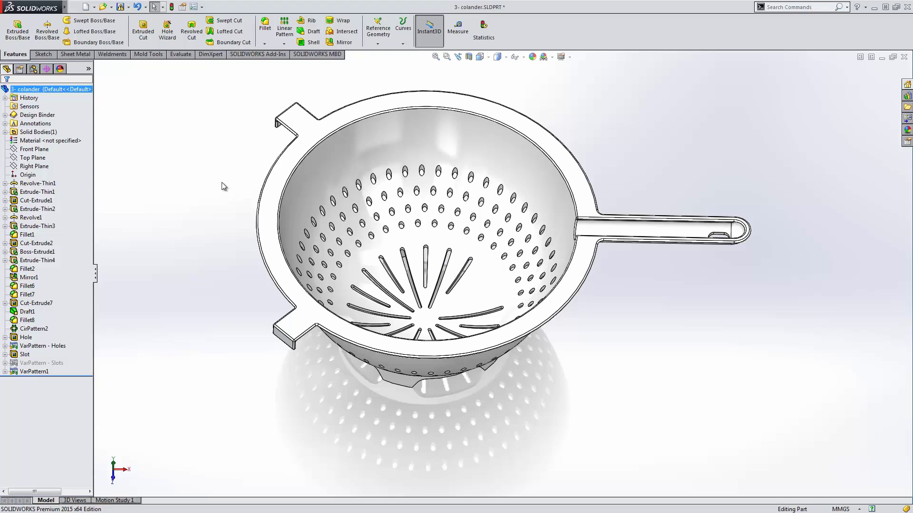
Step: Switch to the football spikes part and open then confirm VarPattern1
{"action": "key", "text": "ctrl+Tab"}
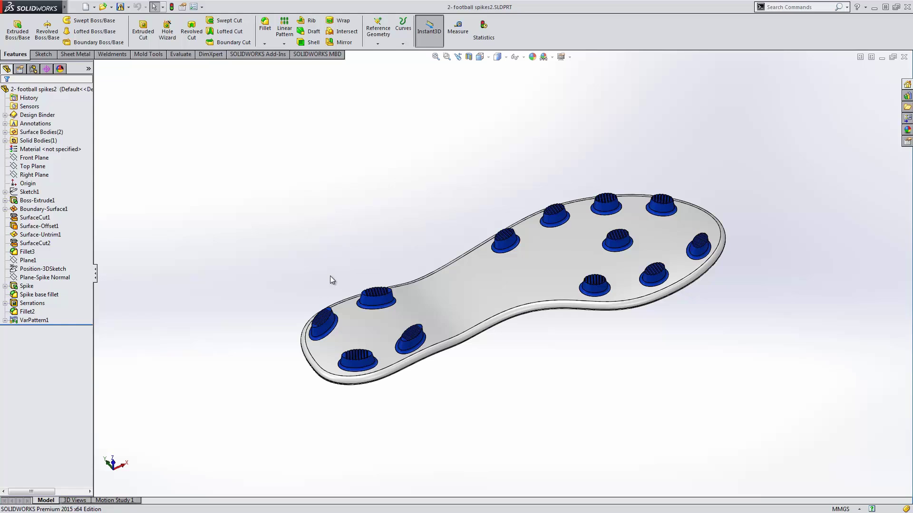
{"action": "left_click", "coordinate": [43, 321]}
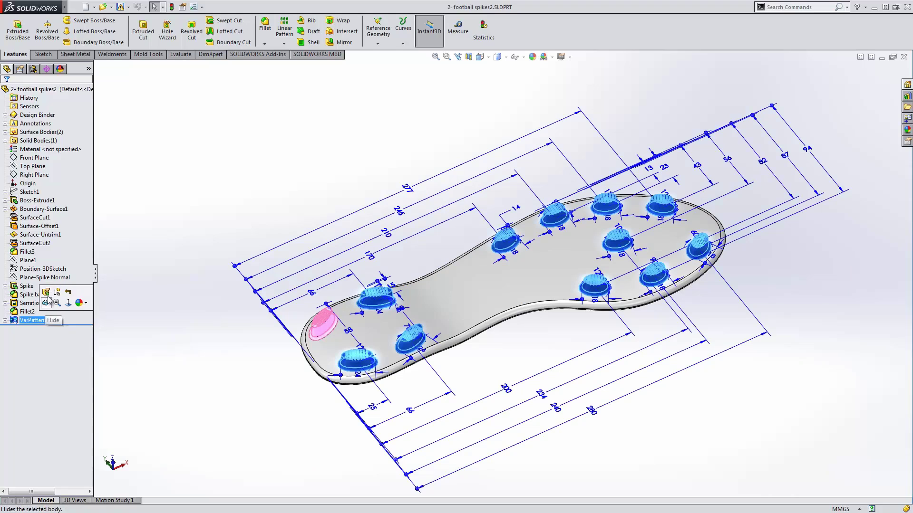
{"action": "left_click", "coordinate": [45, 292]}
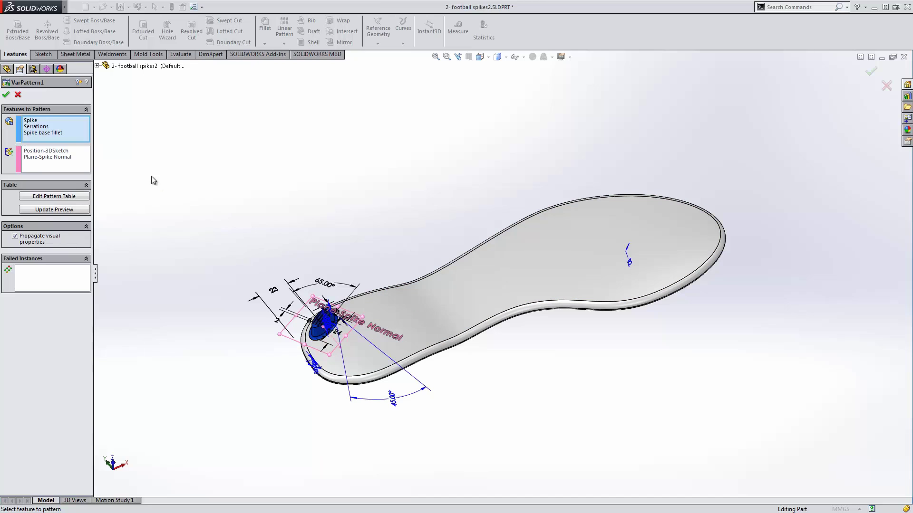
{"action": "left_click", "coordinate": [5, 95]}
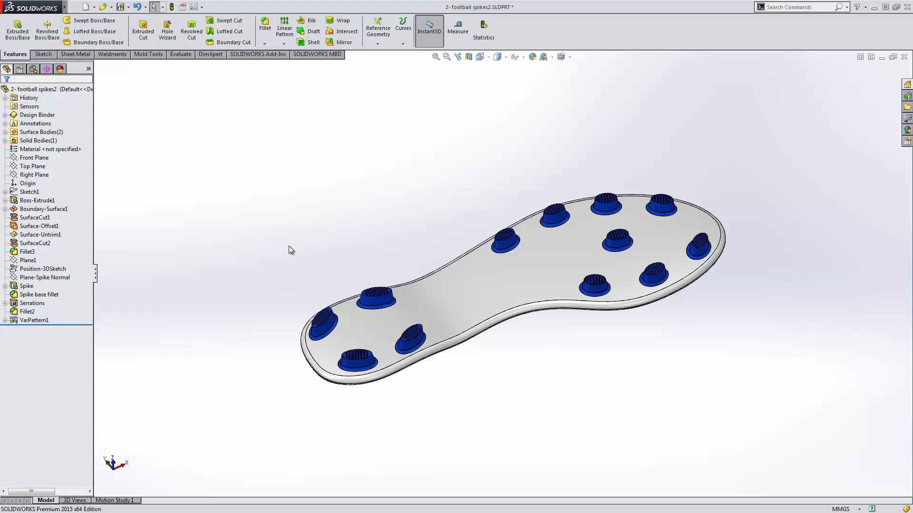
Step: Change one spike's 234 mm position dimension to 200 and rebuild
{"action": "double_click", "coordinate": [620, 248]}
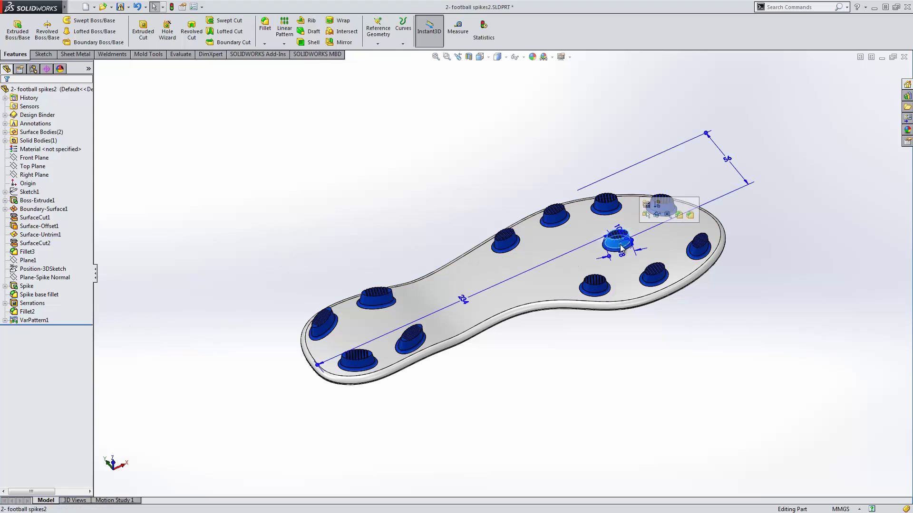
{"action": "left_click", "coordinate": [465, 299]}
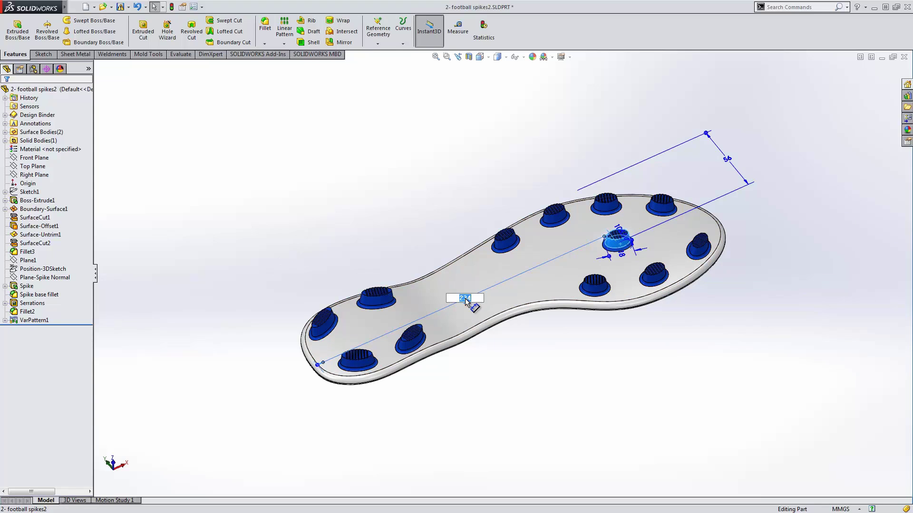
{"action": "type", "text": "200"}
{"action": "key", "text": "Return"}
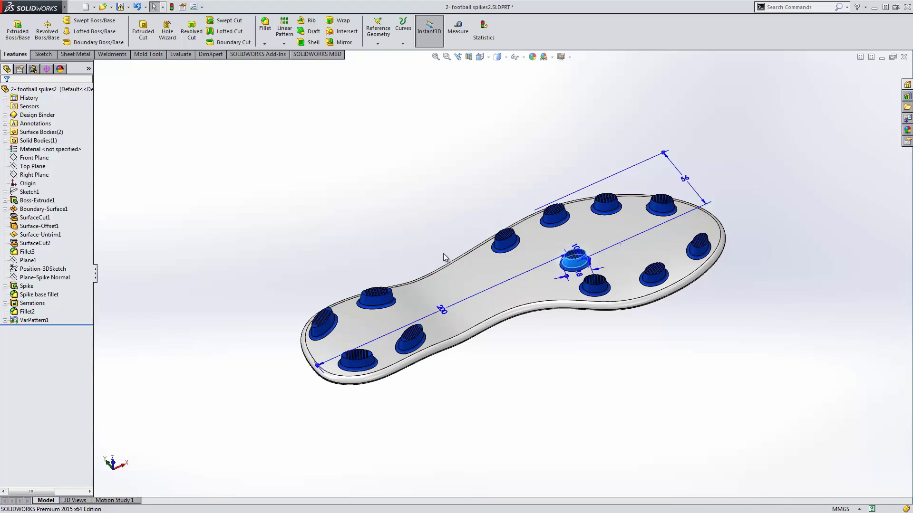
{"action": "left_click", "coordinate": [413, 234]}
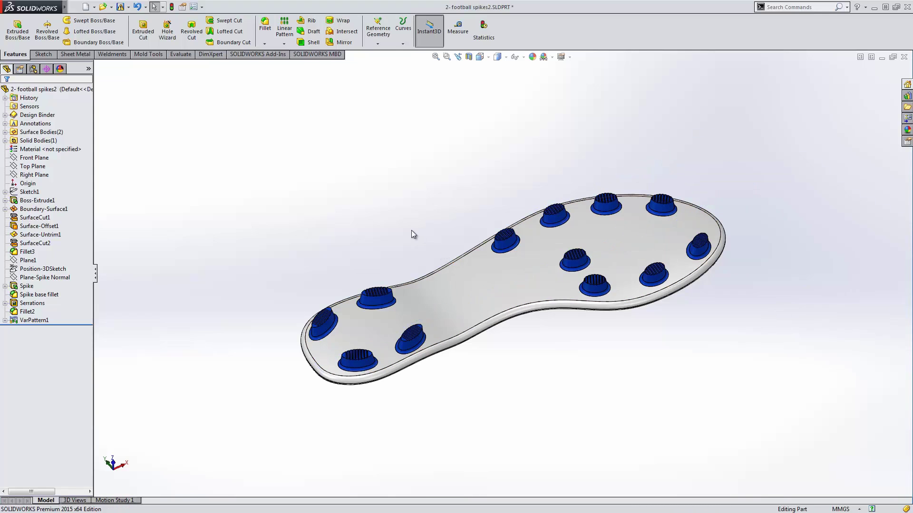
Step: Bring up the 1- sole-splines.SLDPRT shoe sole and orbit it to view its tread side profile
{"action": "key", "text": "ctrl+Tab"}
{"action": "key", "text": "ctrl+Tab"}
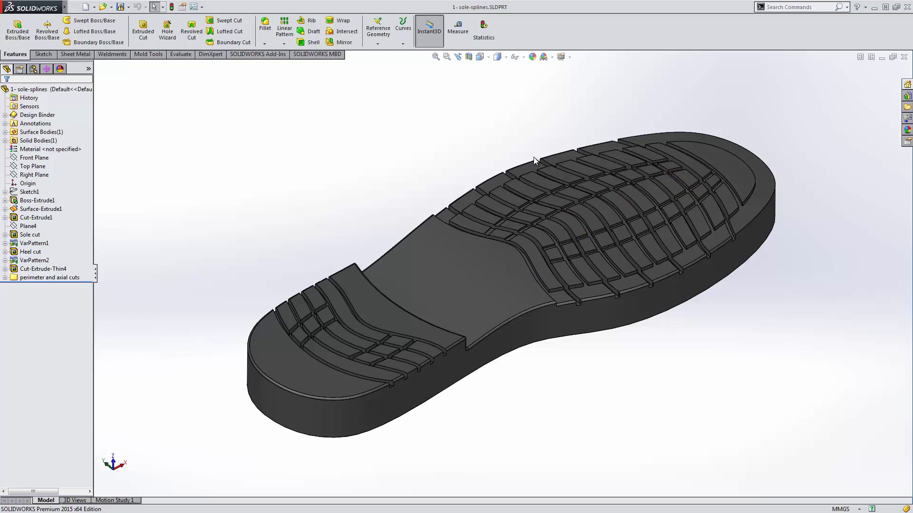
{"action": "middle_click_drag", "start_coordinate": [543, 121], "coordinate": [553, 433]}
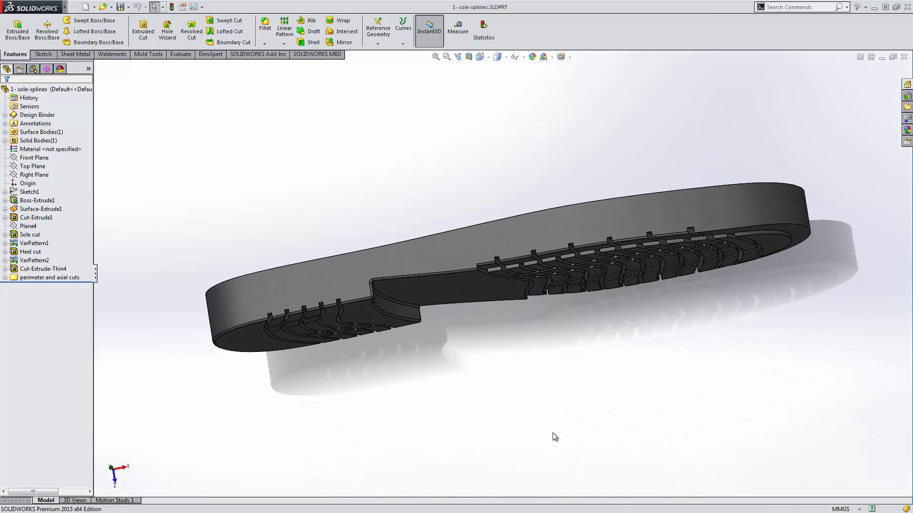